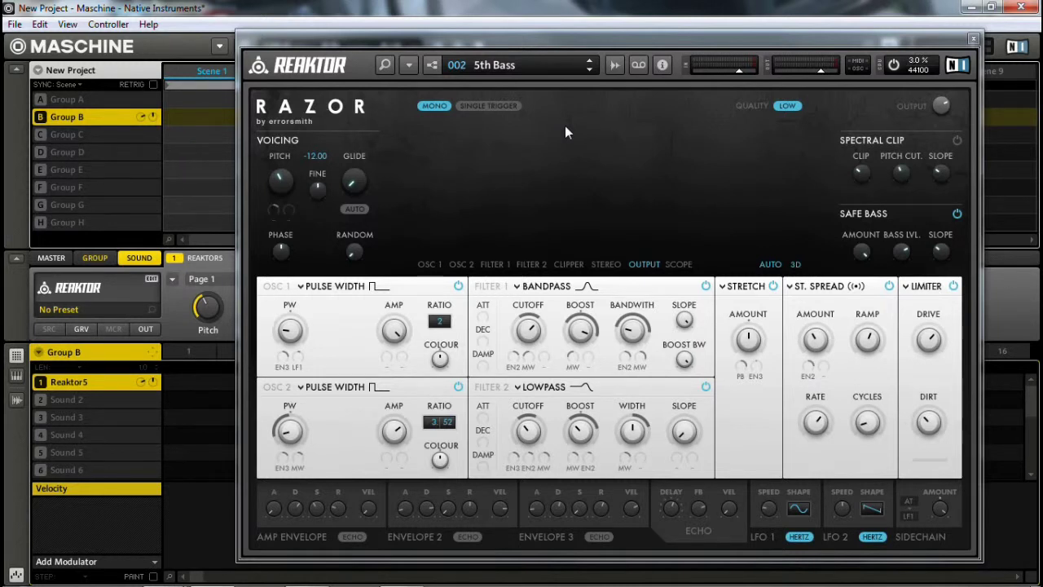
- Toggle the spectrum display's 3D mode off and back on, and rotate the 3D view to inspect it from different angles
left_click(555, 157)
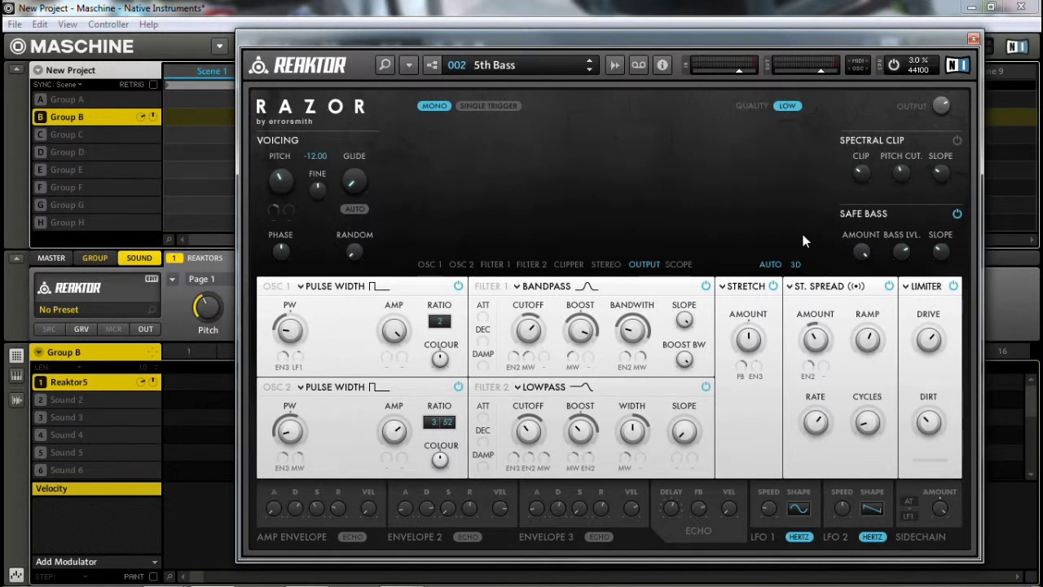
left_click(797, 264)
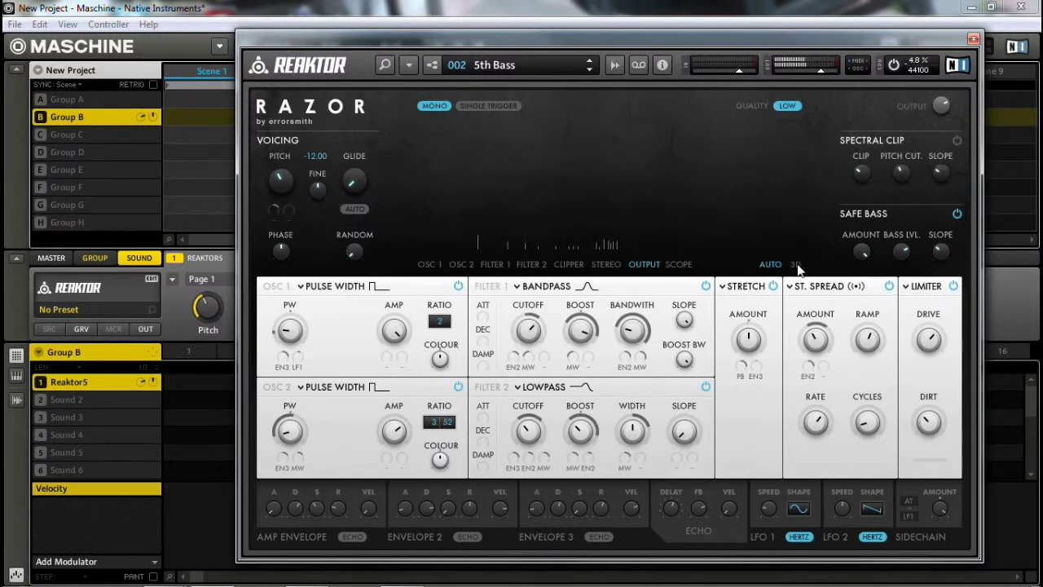
left_click(796, 265)
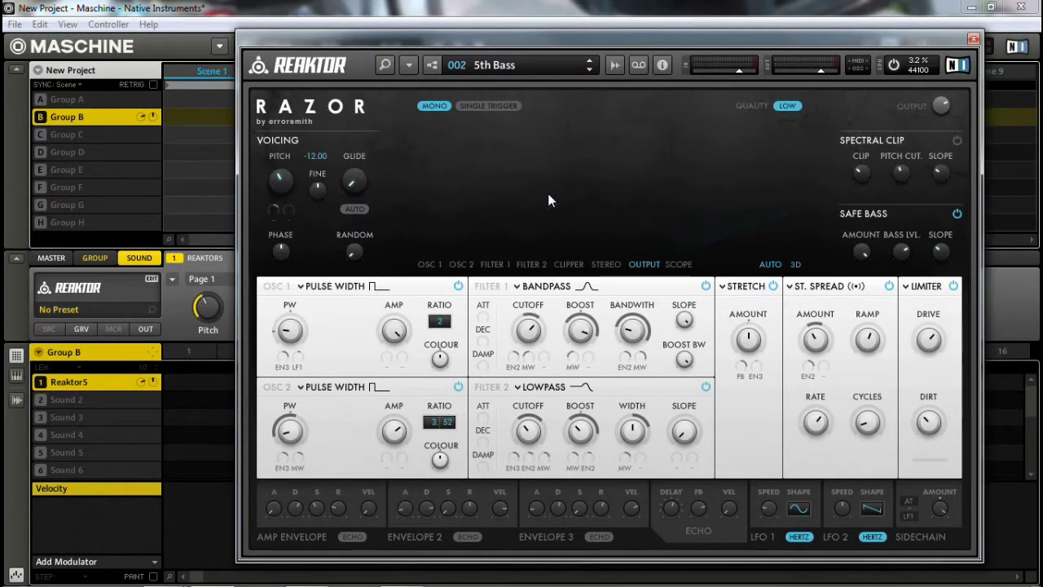
left_click(547, 196)
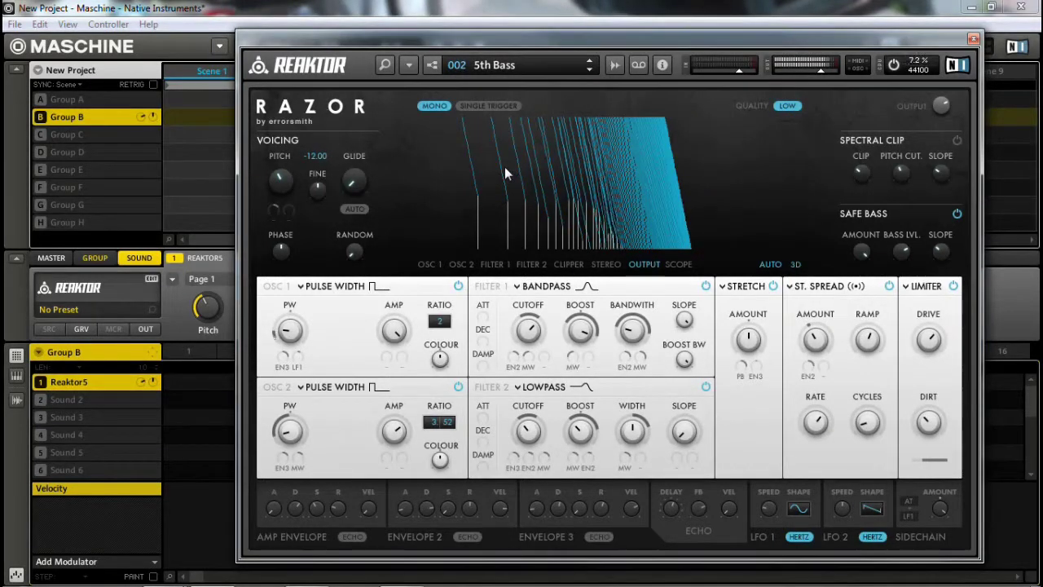
left_click_drag(451, 257, 604, 179)
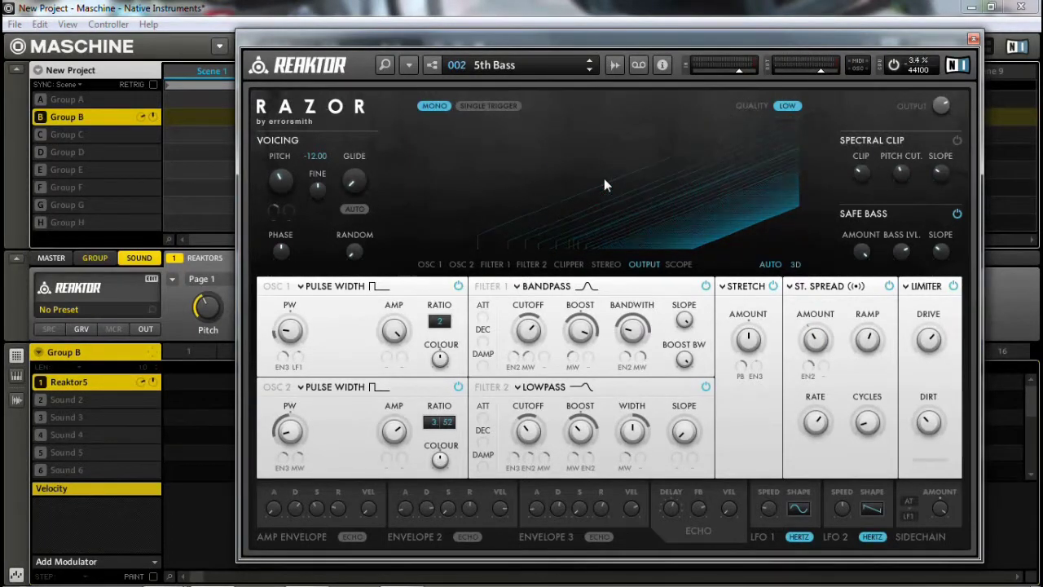
left_click_drag(603, 178, 490, 227)
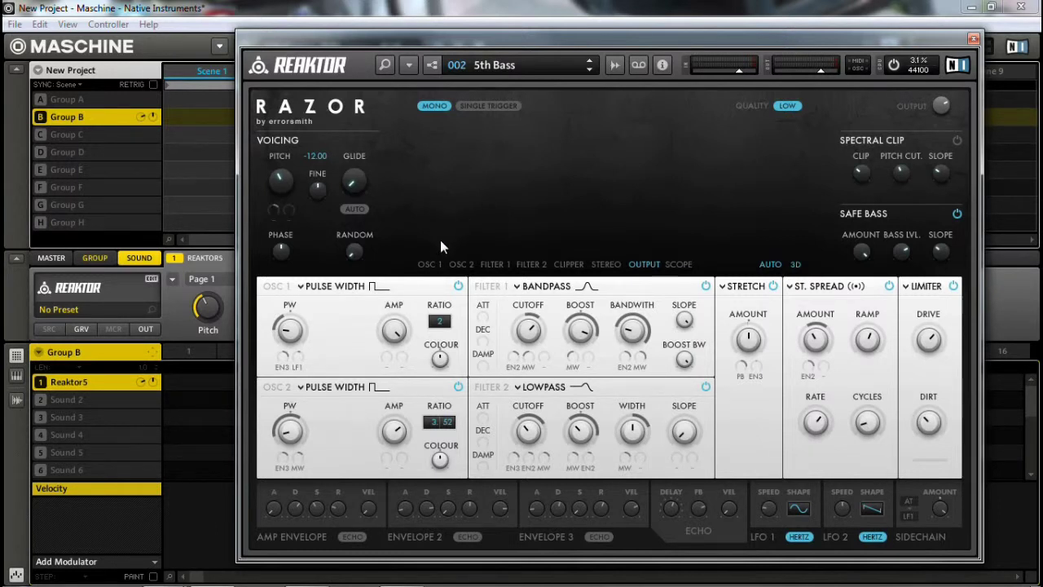
- Switch the display to Osc 1 and to Filter 1 to view the spectrum at each stage
left_click(429, 266)
left_click(568, 181)
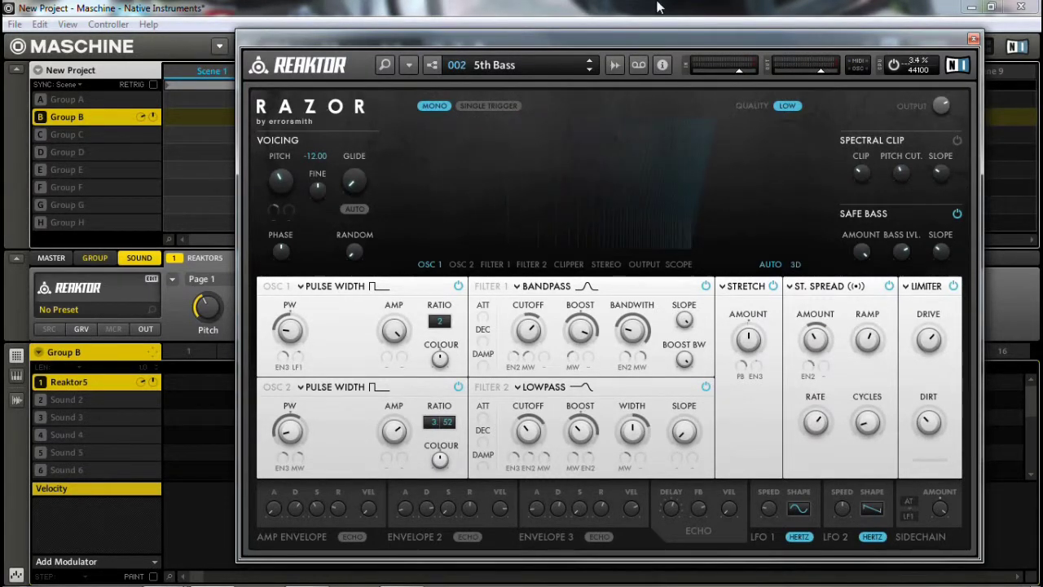
left_click(698, 181)
left_click(492, 266)
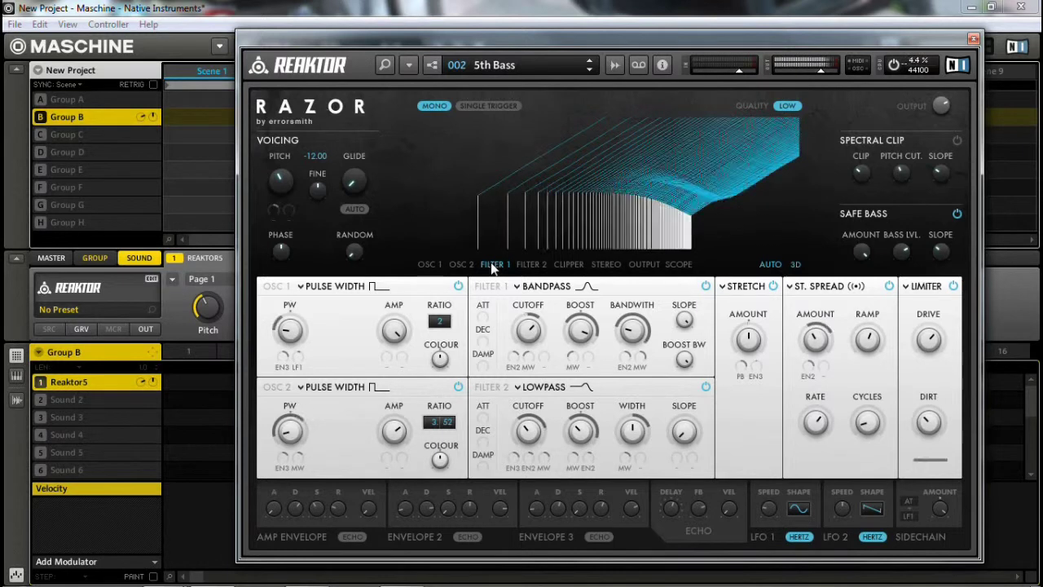
- Show the clipper display, enable Spectral Clip, set its clip to 30, and turn Spectral Clip off again
left_click(569, 265)
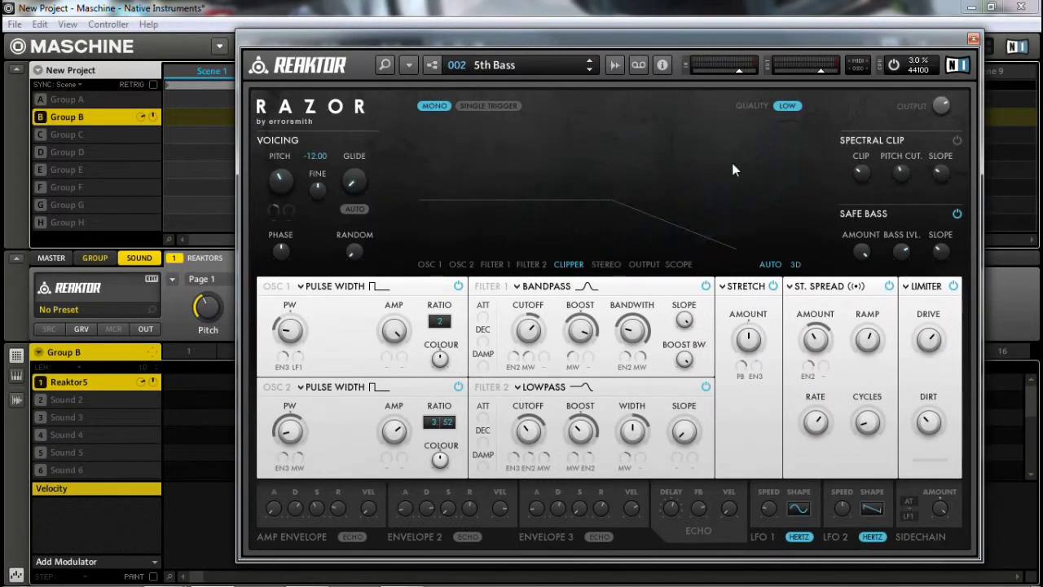
left_click(955, 141)
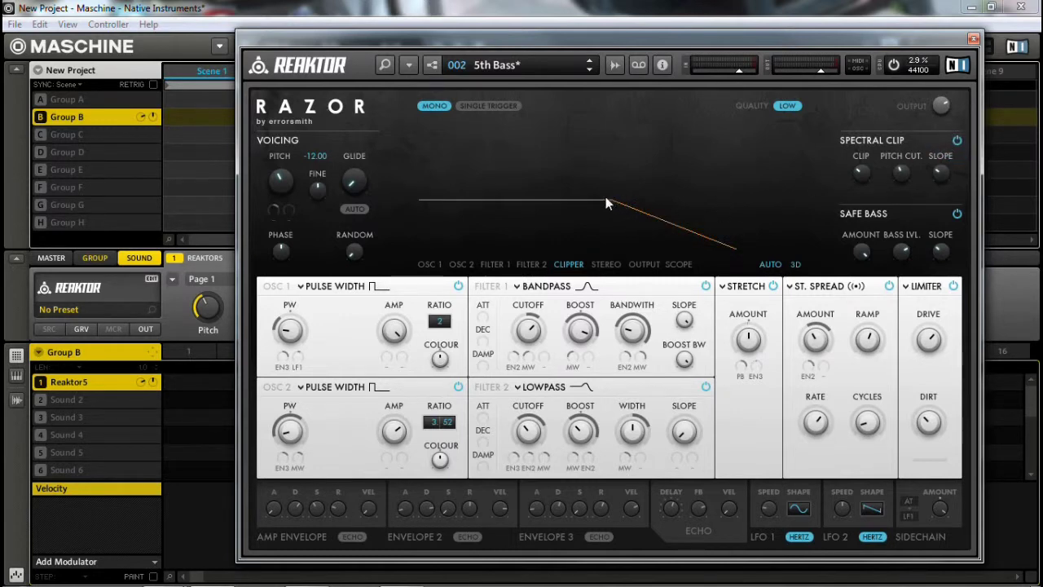
left_click_drag(849, 174, 866, 105)
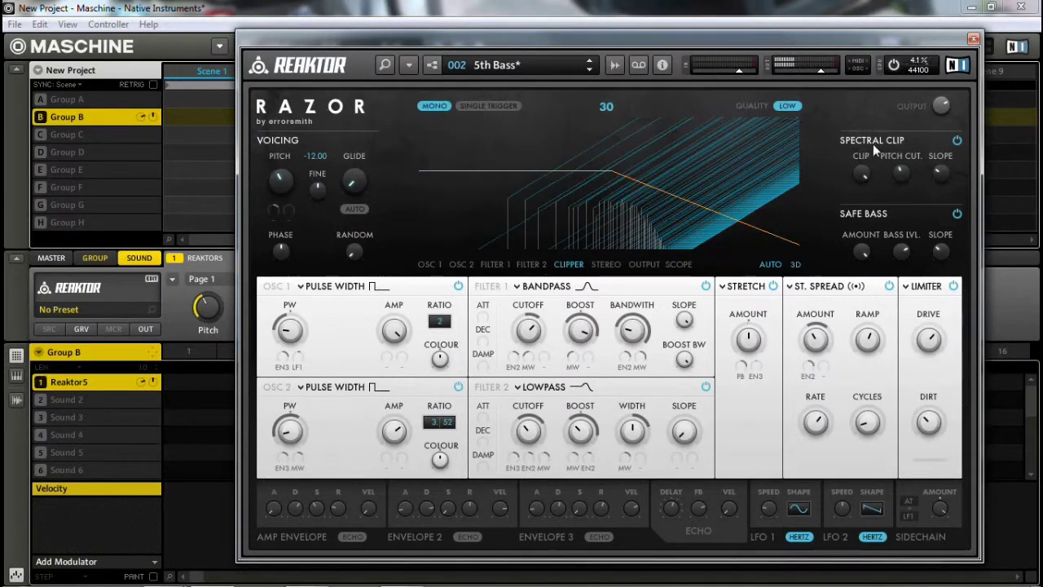
left_click(959, 141)
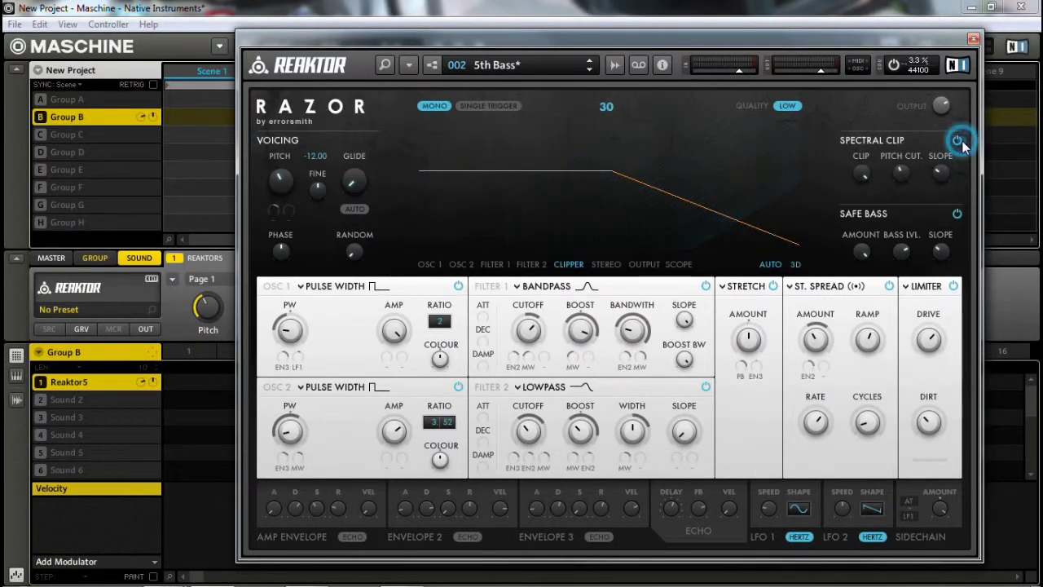
left_click(956, 141)
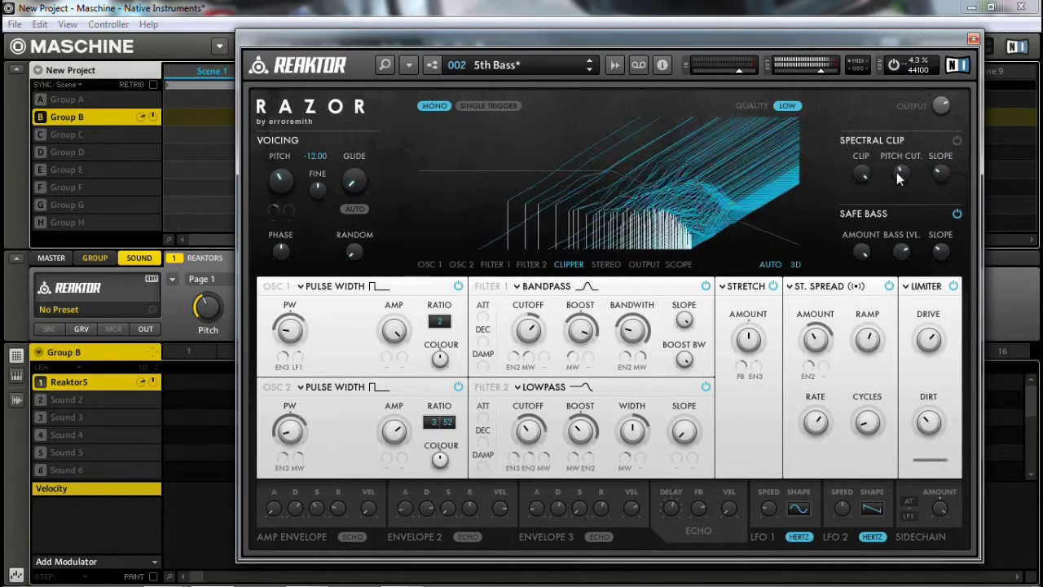
- View the signal in the Stereo display and in the Output display
left_click(604, 265)
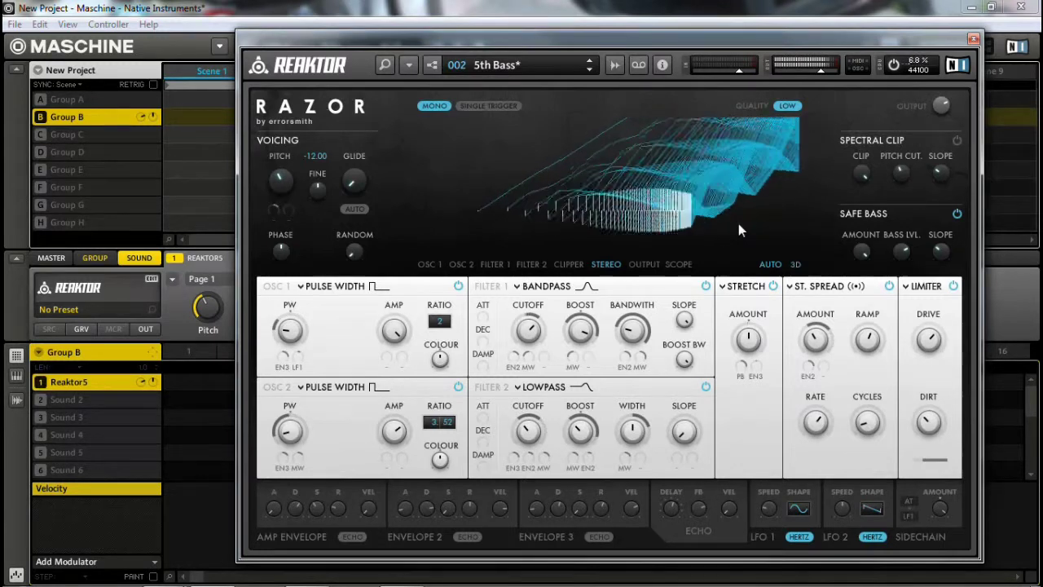
left_click(643, 264)
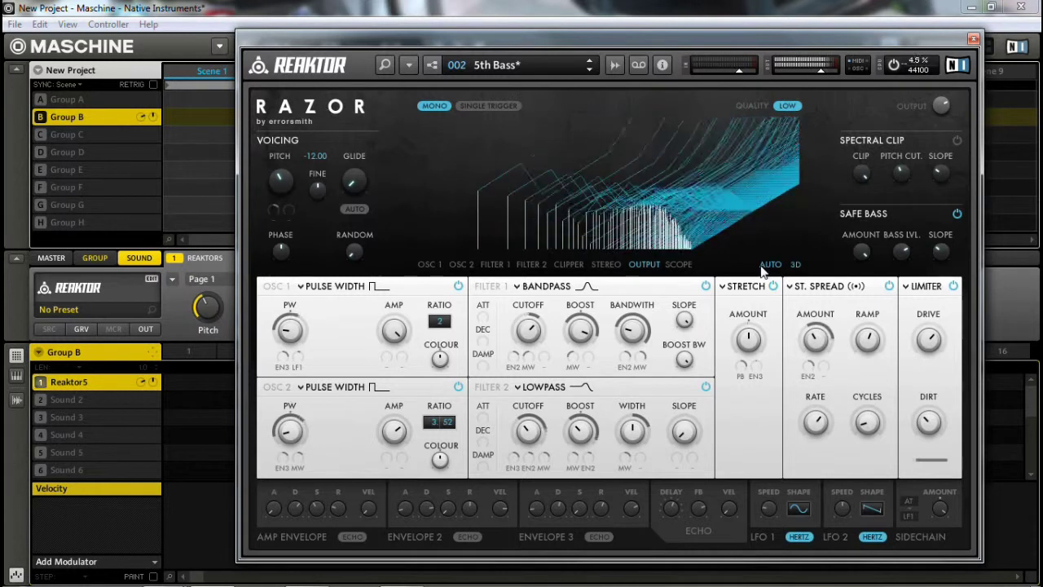
- With automatic display switching active, set oscillator 1's amp to 0.73, filter 1's cutoff to 96, and adjust the stereo spread amount
mouse_move(399, 342)
left_mouse_down()
mouse_move(393, 367)
mouse_move(391, 342)
left_mouse_up()
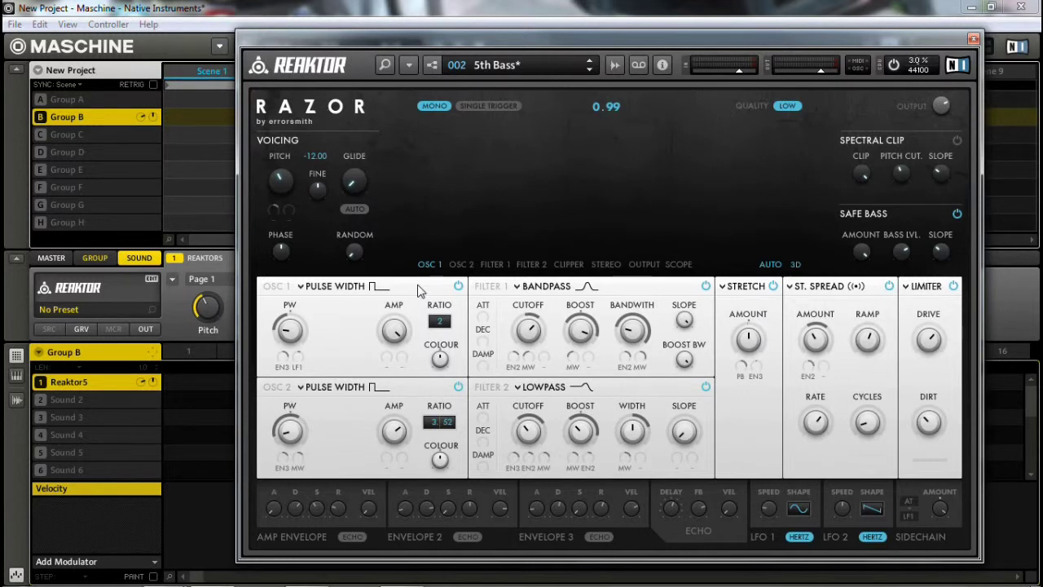
left_click_drag(400, 332, 397, 368)
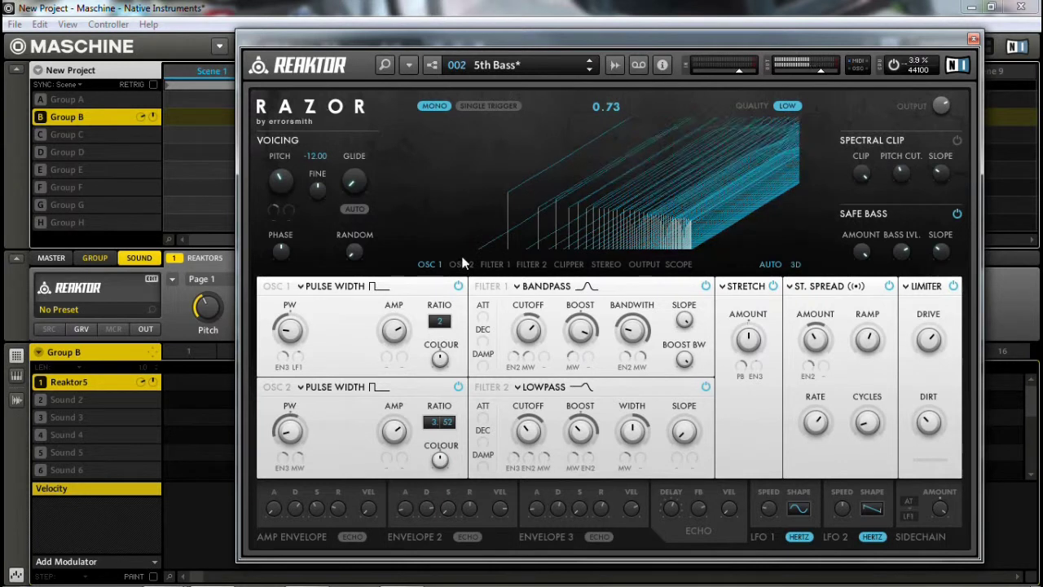
left_click(530, 330)
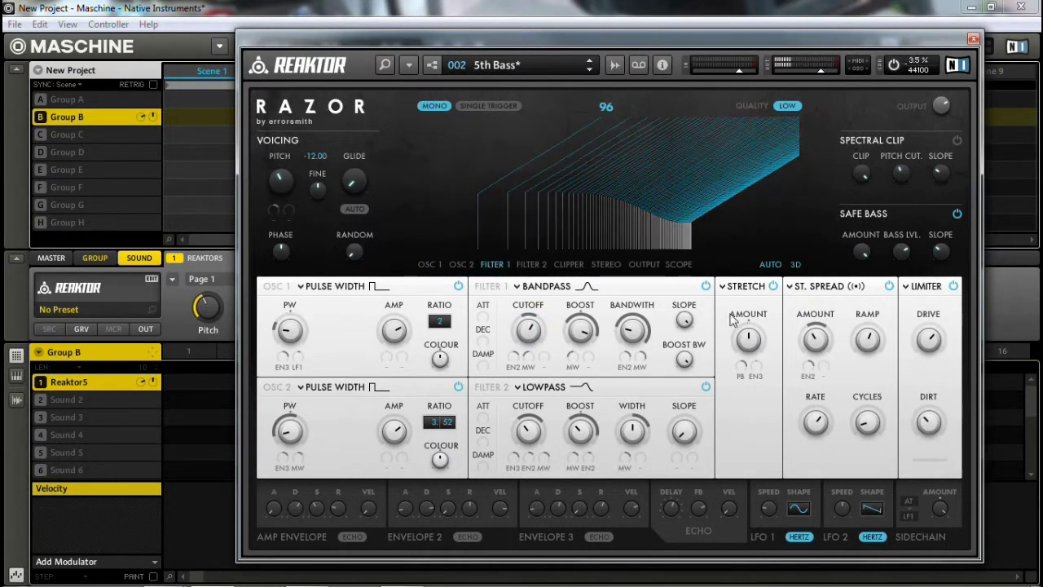
left_click_drag(810, 350, 810, 344)
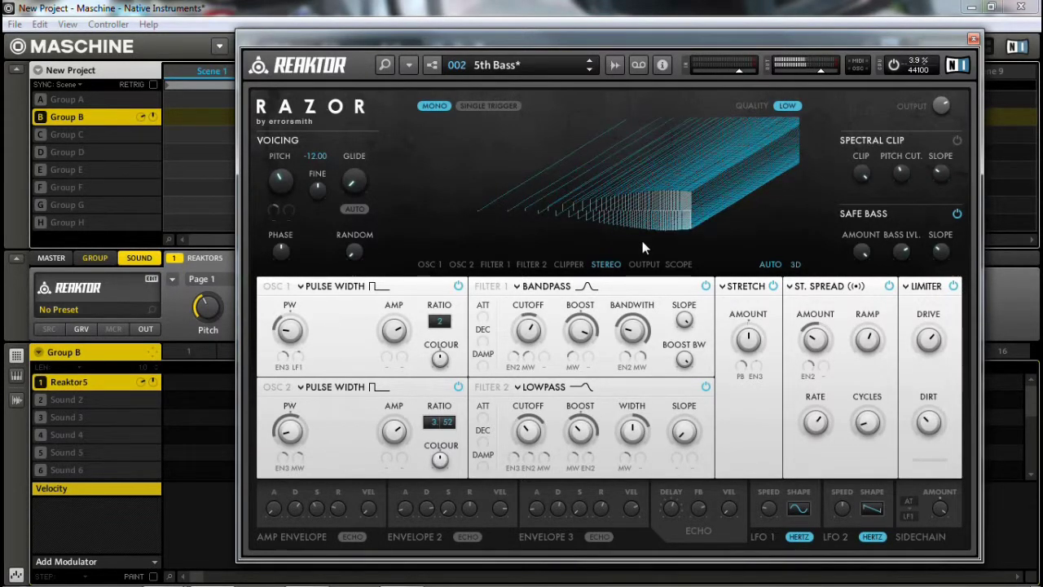
- Turn off automatic display switching, and set oscillator 1's amp to 0.46 and filter 1's boost to 0.75
left_click(766, 264)
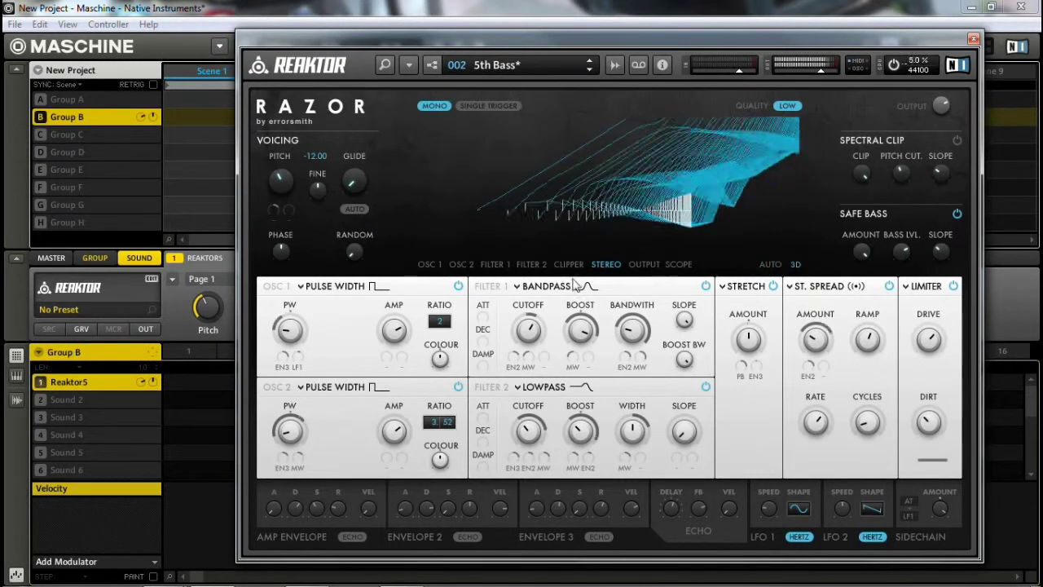
left_click(391, 330)
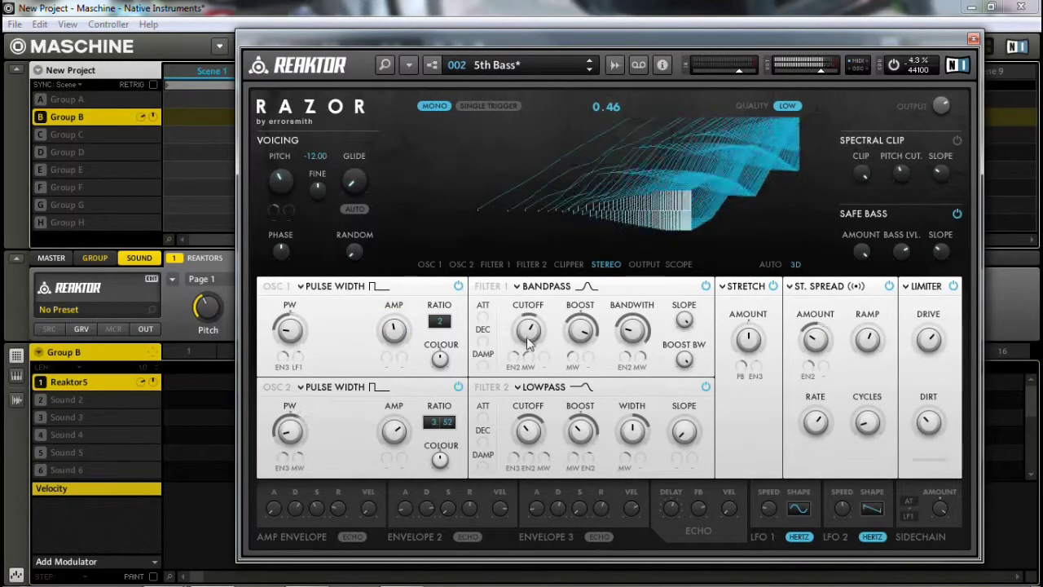
left_click(582, 339)
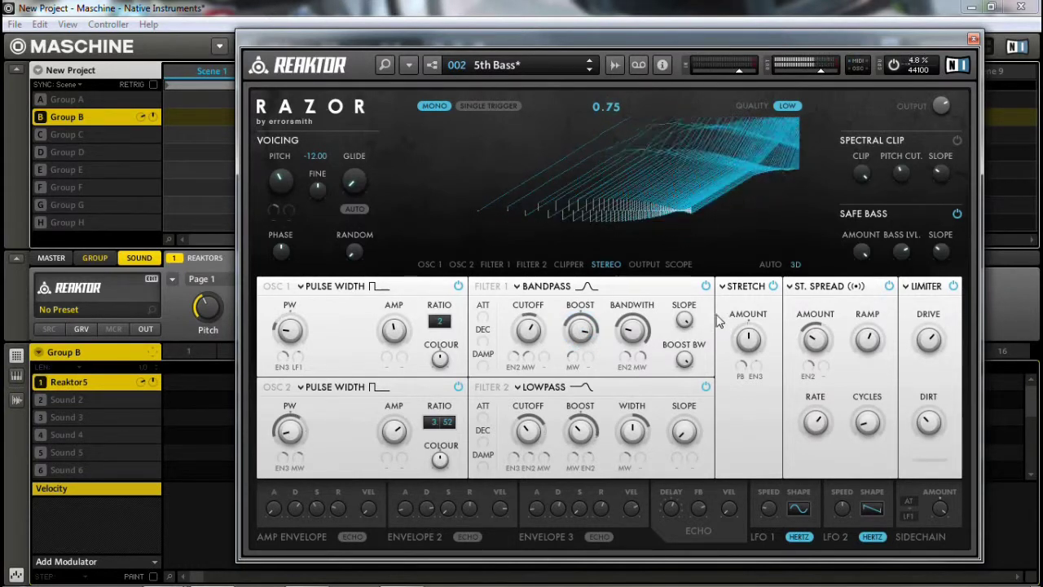
- Show the Output display and adjust the stereo spread amount
left_click(652, 269)
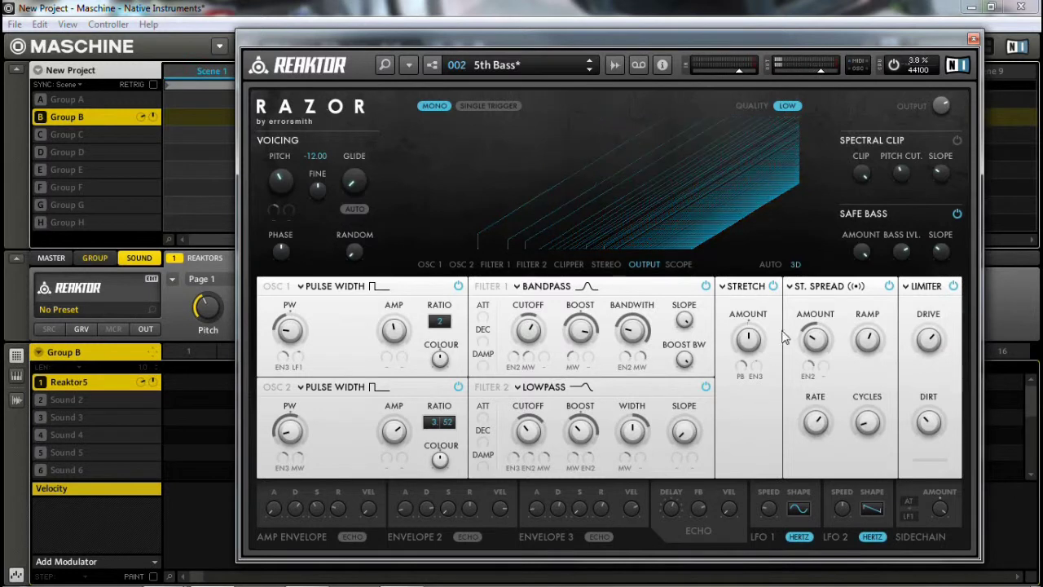
left_click(819, 336)
left_click_drag(824, 326, 819, 329)
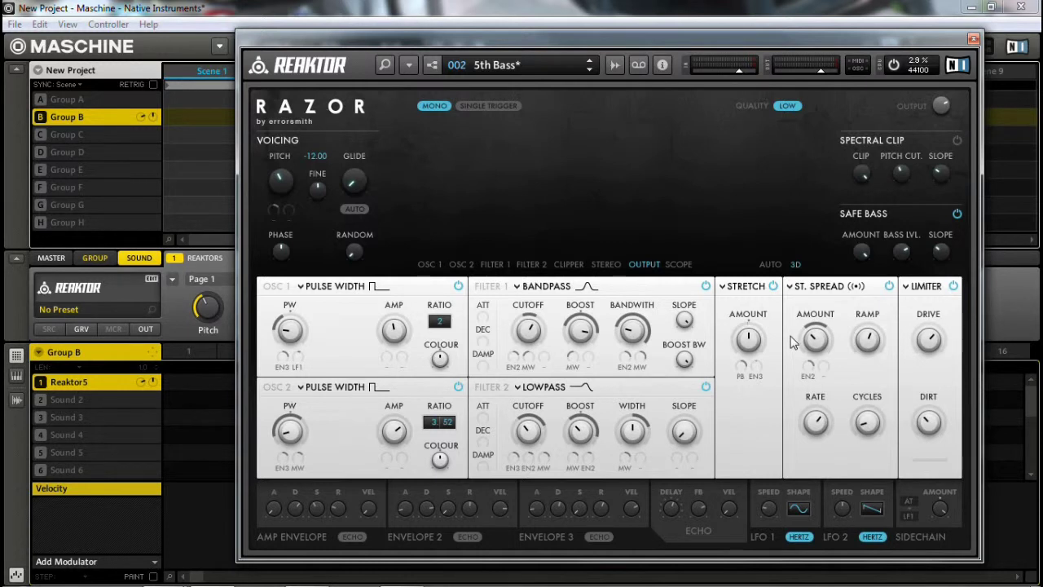
- Switch the display to Scope and load the INIT preset from the Errorsmith bank
left_click(677, 266)
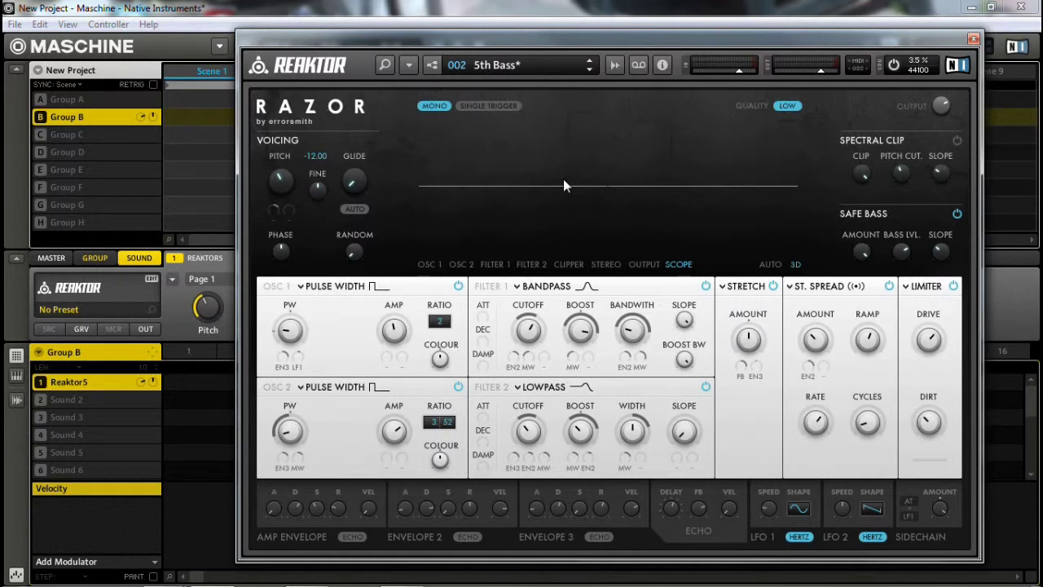
left_click(560, 66)
mouse_move(575, 176)
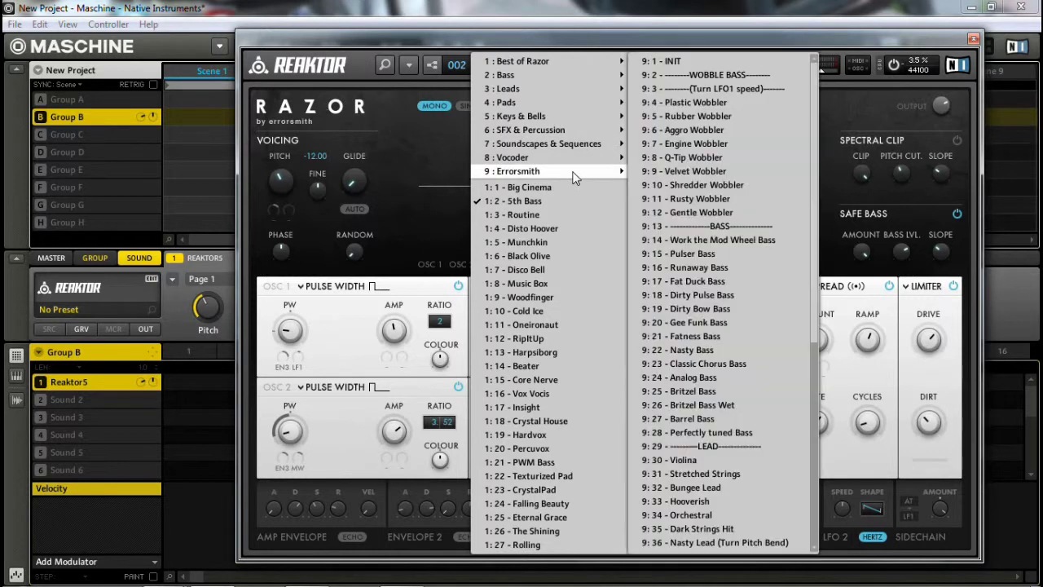
left_click(711, 57)
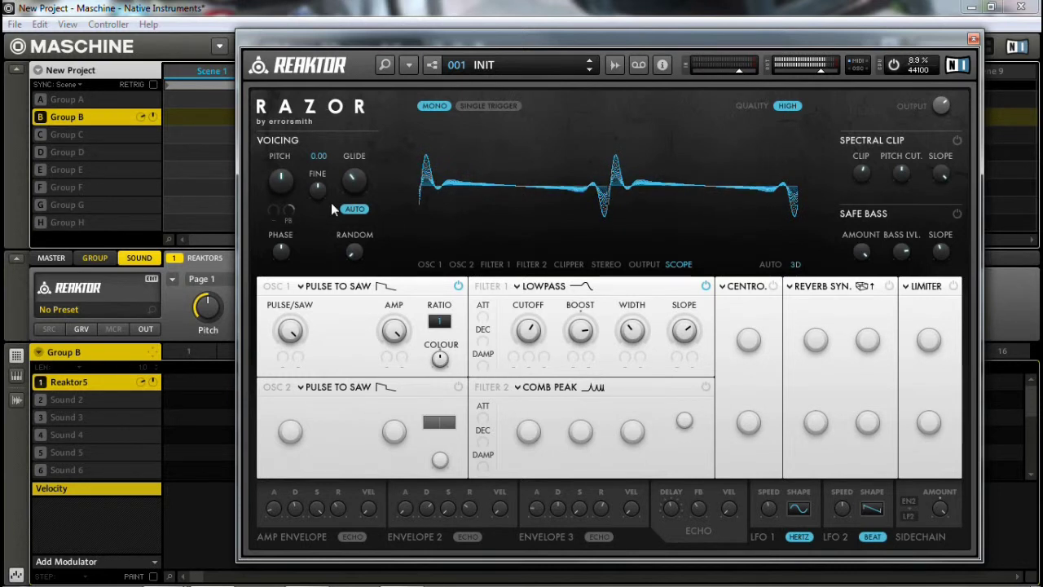
- Adjust the voicing phase and fine-tune oscillator 1's amp around 0.785 while using the scope display
mouse_move(279, 241)
left_mouse_down()
mouse_move(278, 298)
mouse_move(277, 252)
left_mouse_up()
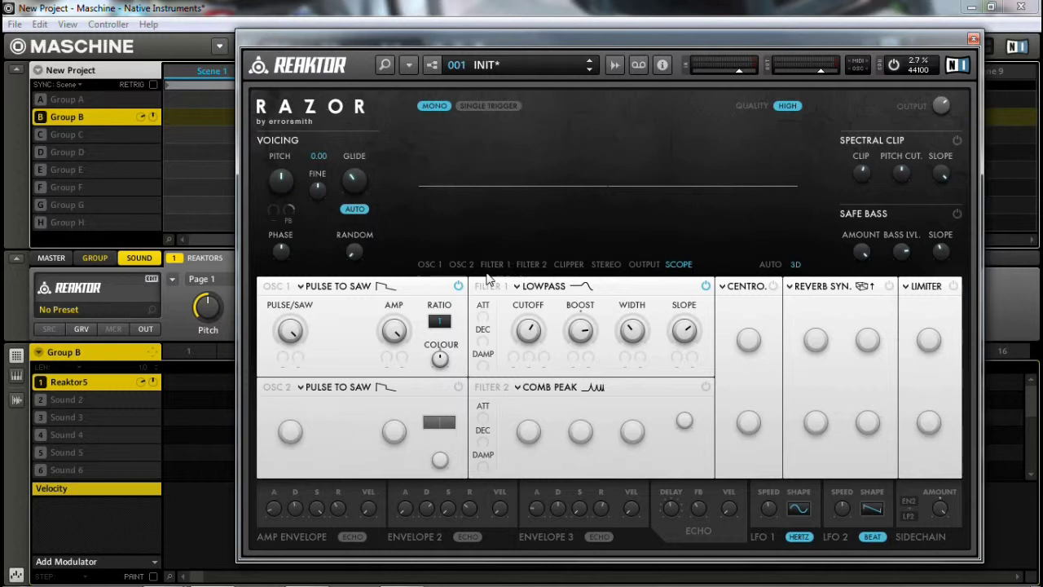
scroll(395, 334, "up", 5)
left_click_drag(395, 345, 400, 359)
left_click_drag(400, 336, 400, 334)
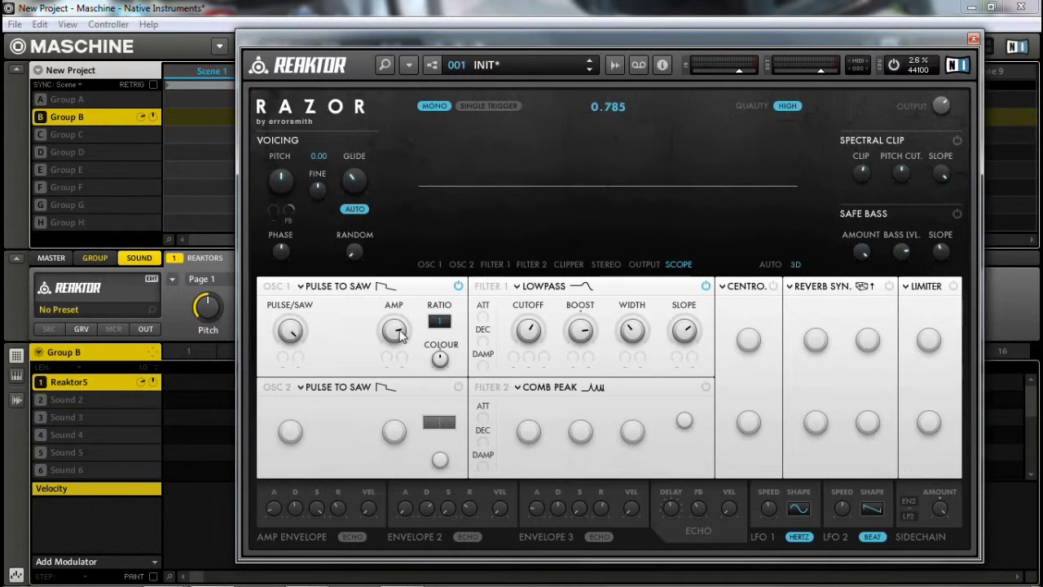
left_click_drag(400, 336, 400, 332)
- Raise filter 1's lowpass cutoff above 97
left_click_drag(528, 329, 529, 301)
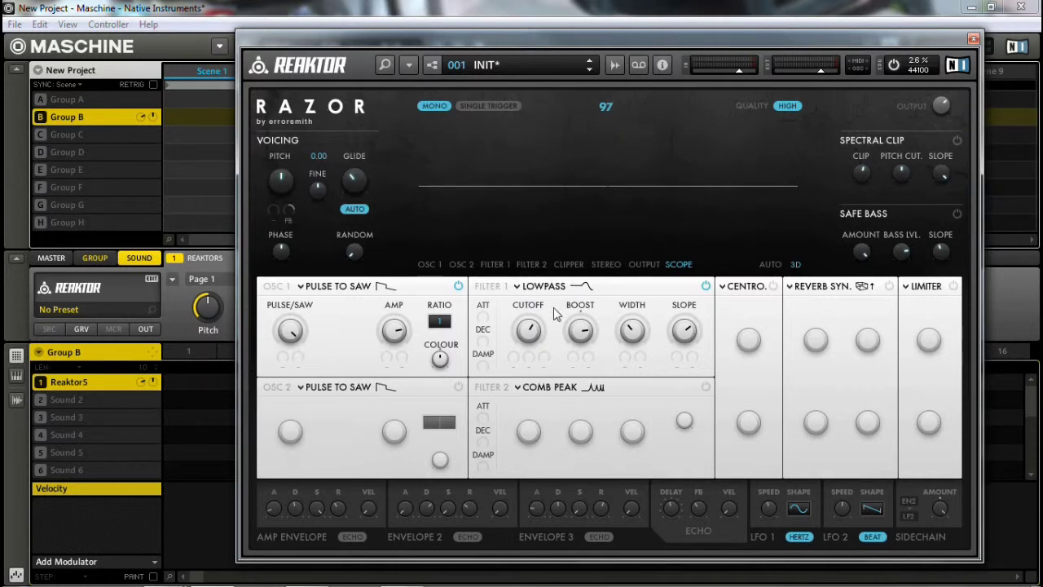
left_click_drag(532, 334, 534, 334)
left_click(531, 334)
left_click_drag(531, 335, 543, 313)
- Open and close the stereo effects selection, and set the Centro. effect's amount to 0.34
left_click(789, 286)
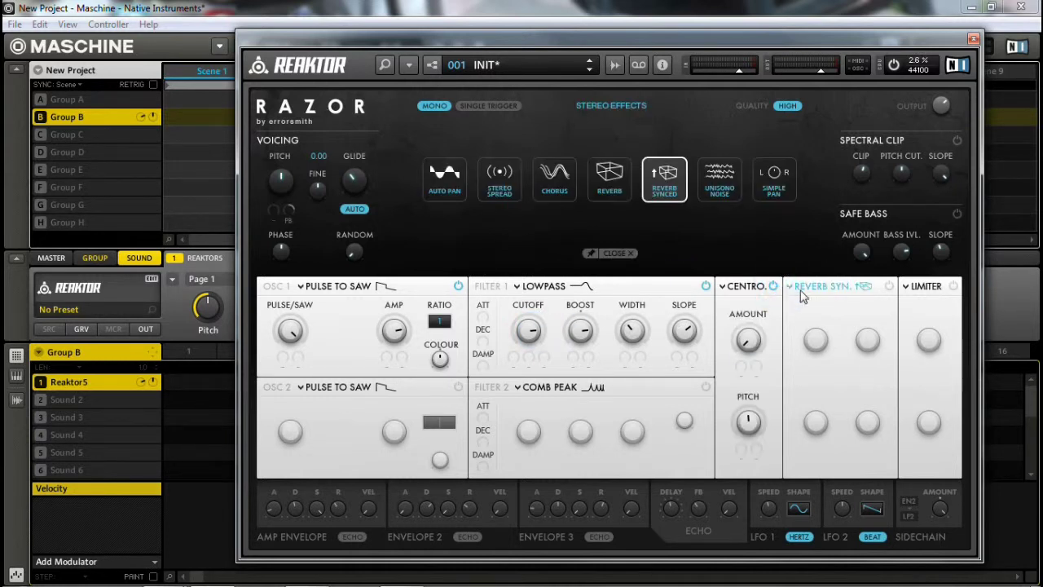
left_click(843, 288)
left_click_drag(756, 303, 750, 340)
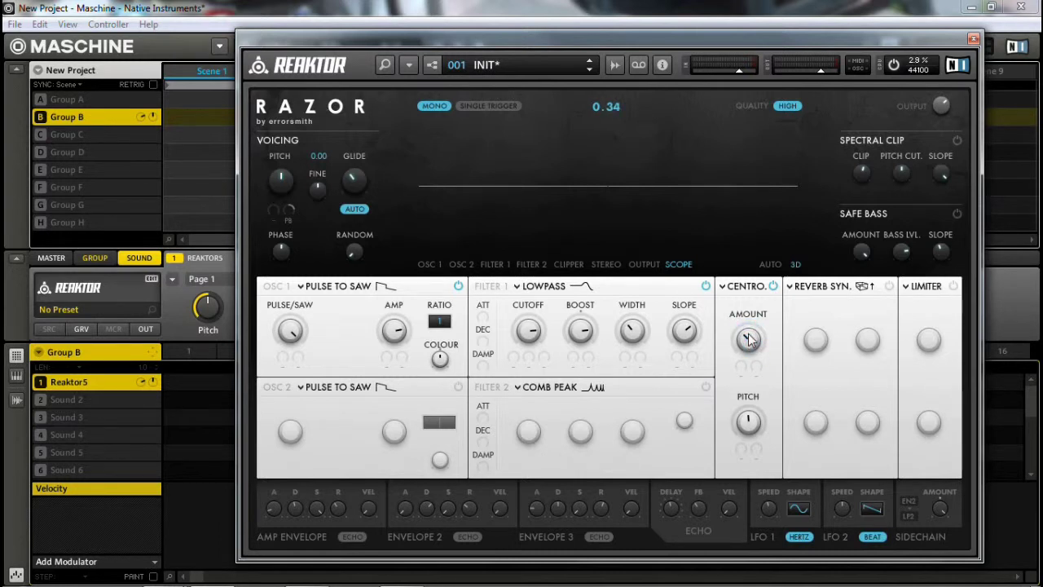